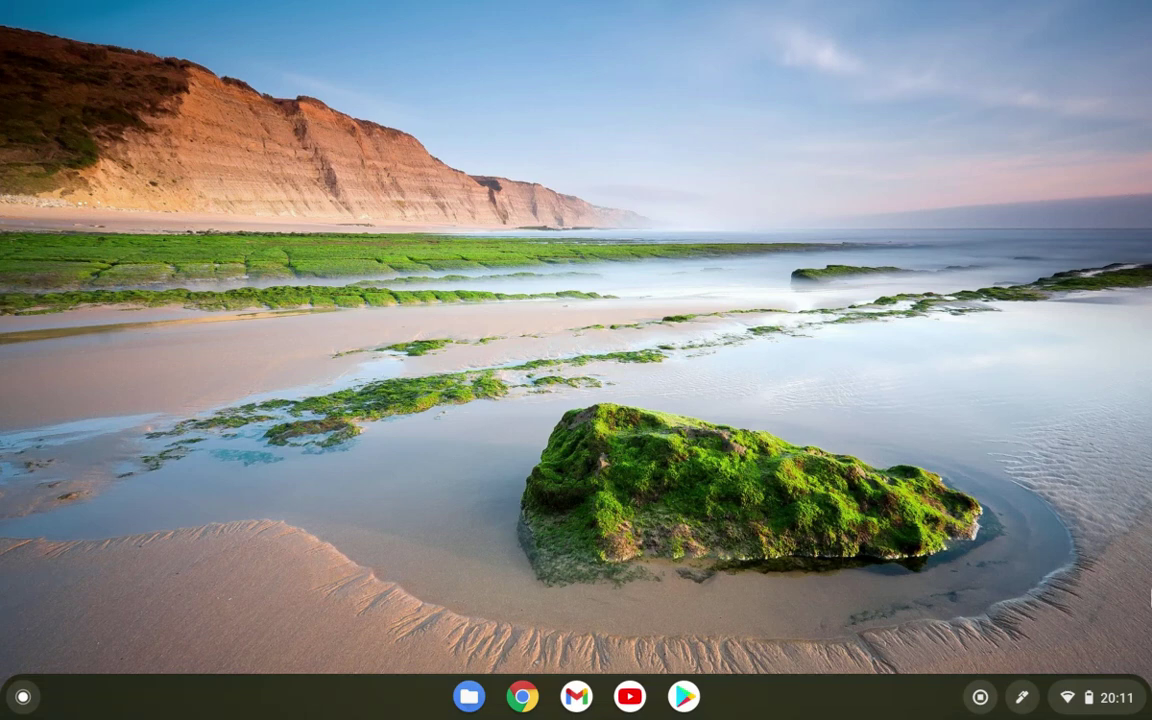
# - Open Settings from Quick Settings and go to the Personalization section
pyautogui.click(1095, 697)
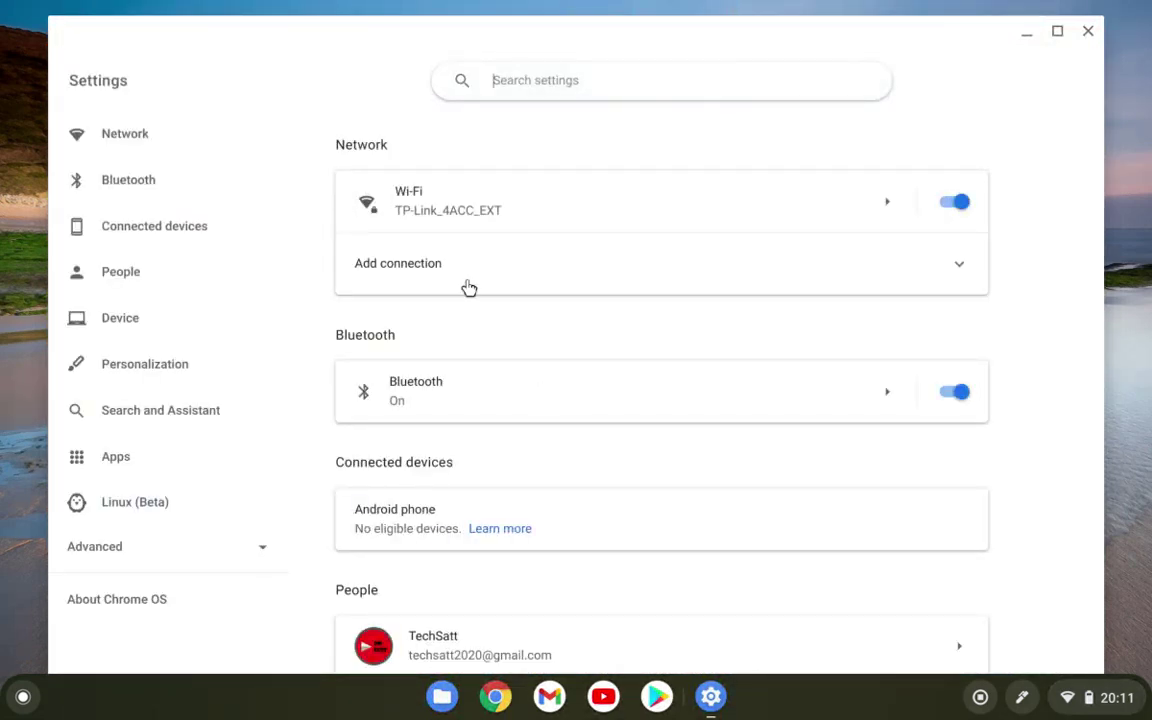
pyautogui.click(139, 383)
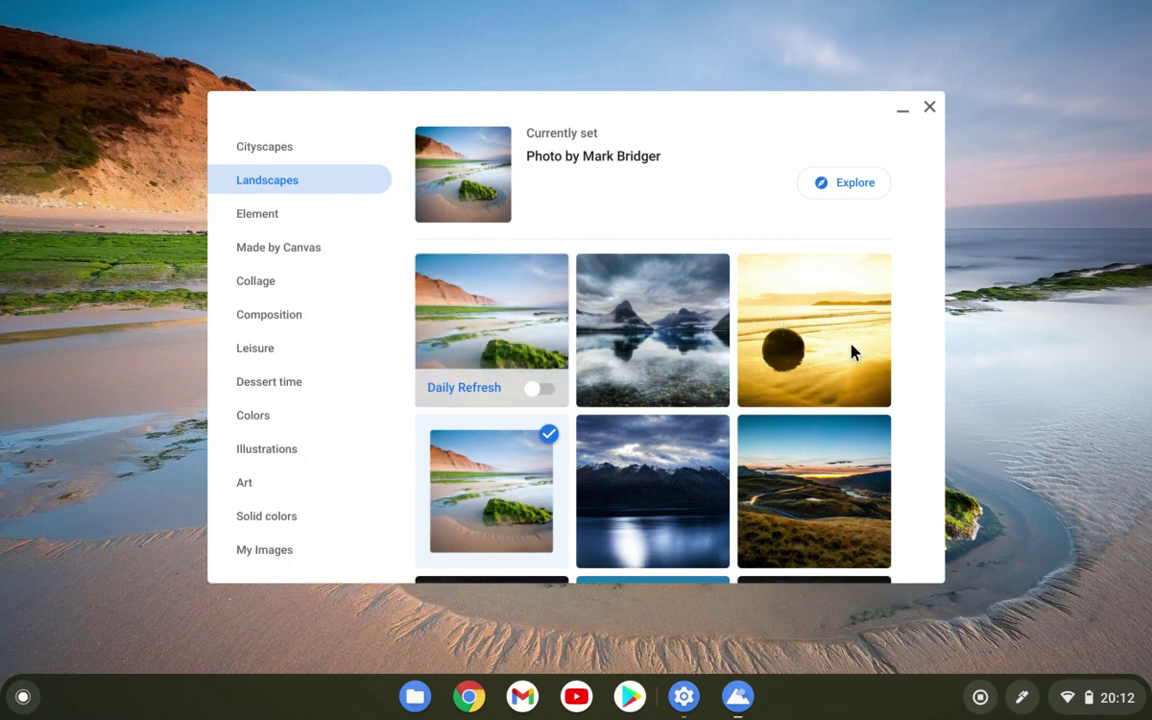
# - Set the golden beach photo with dark round boulders from Landscapes as the wallpaper
pyautogui.click(812, 314)
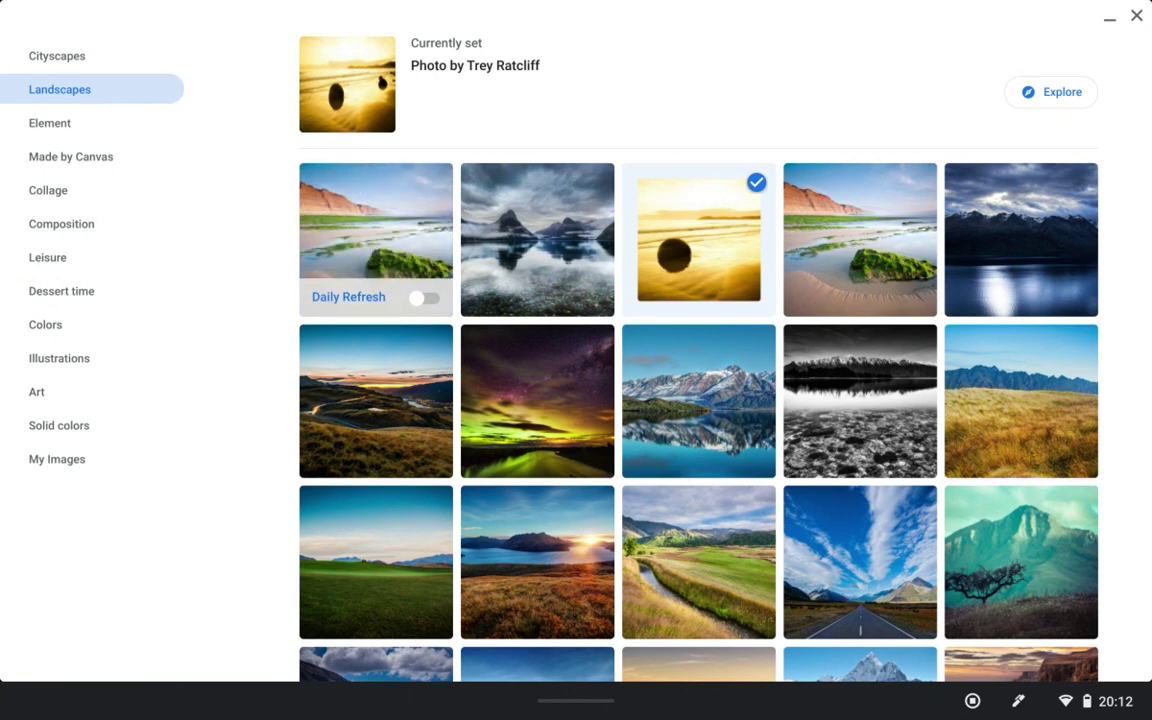
# - Preview the mossy green rock beach photo and apply it as the wallpaper
pyautogui.click(860, 240)
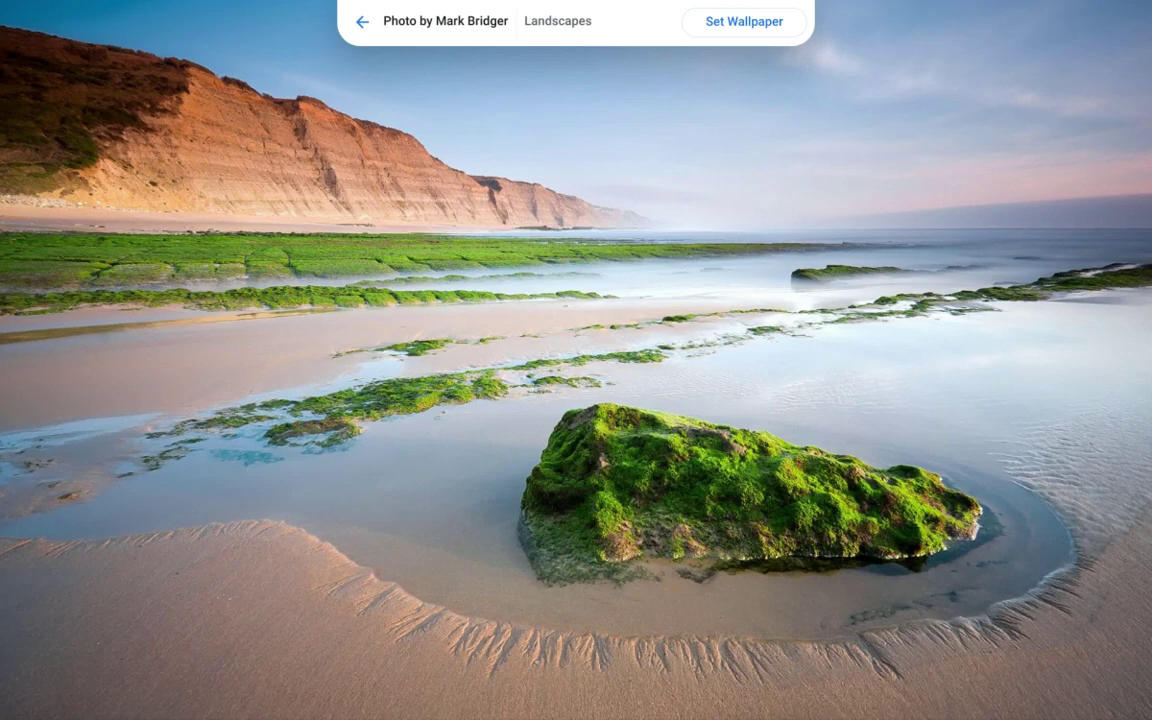
pyautogui.click(744, 21)
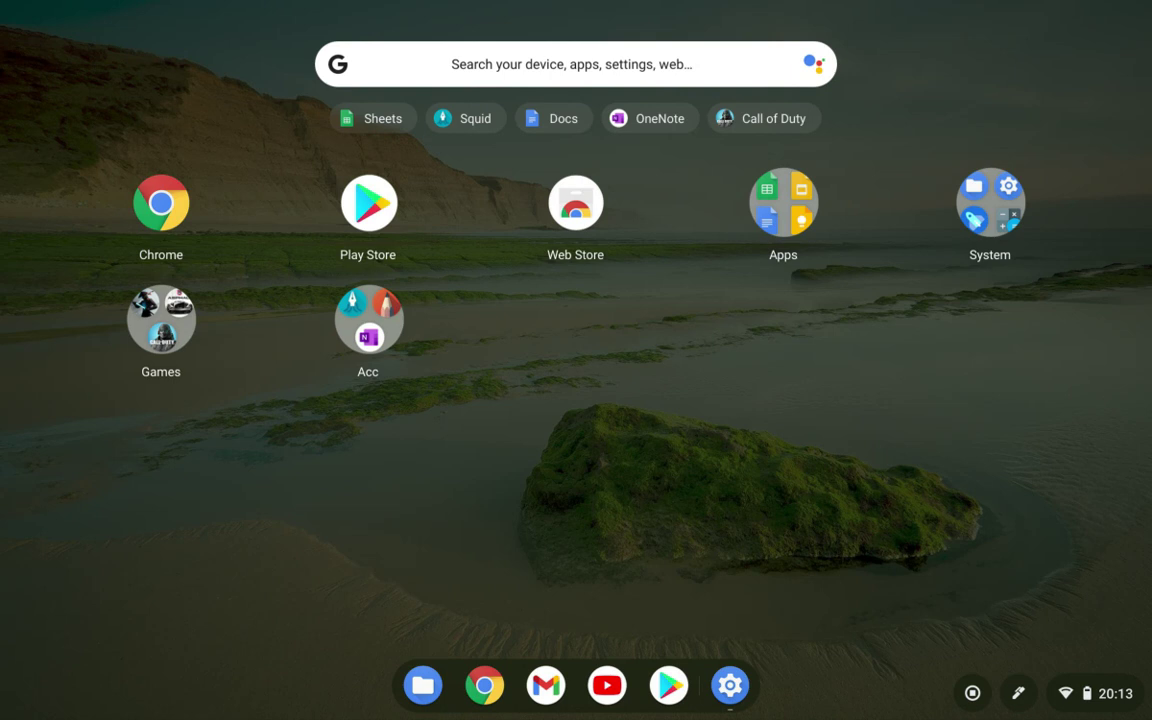
# - Open Personalization > Screen saver and toggle the screen saver off and back on
pyautogui.click(730, 685)
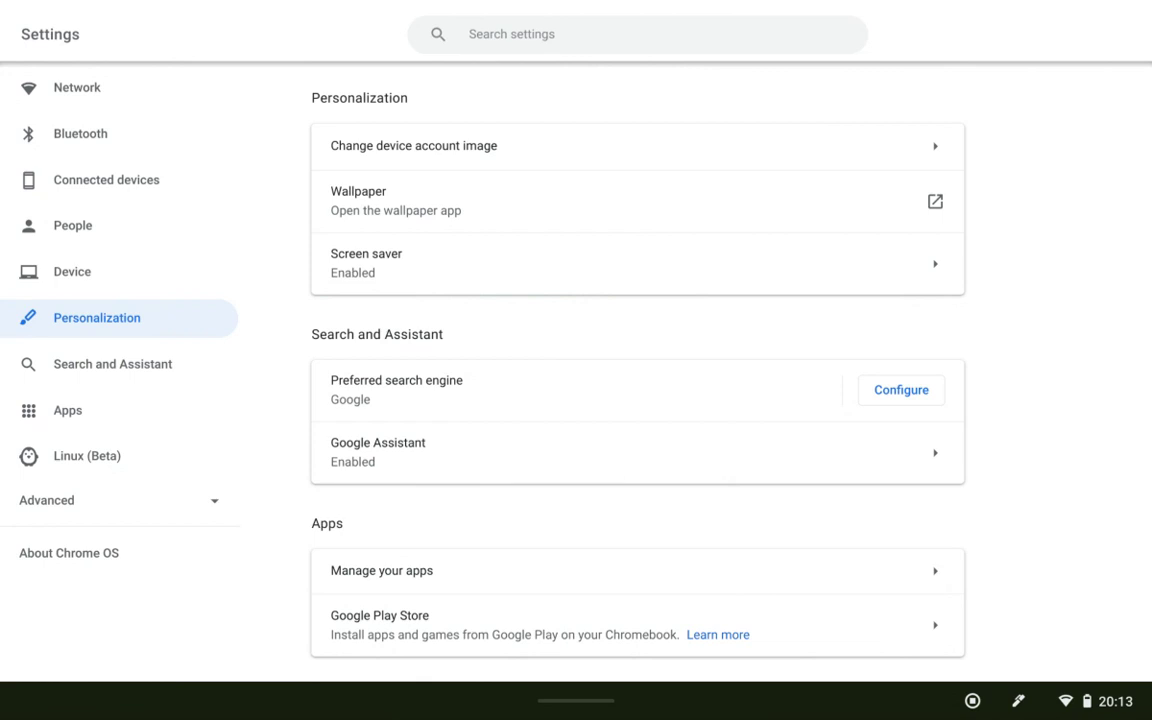
pyautogui.click(637, 263)
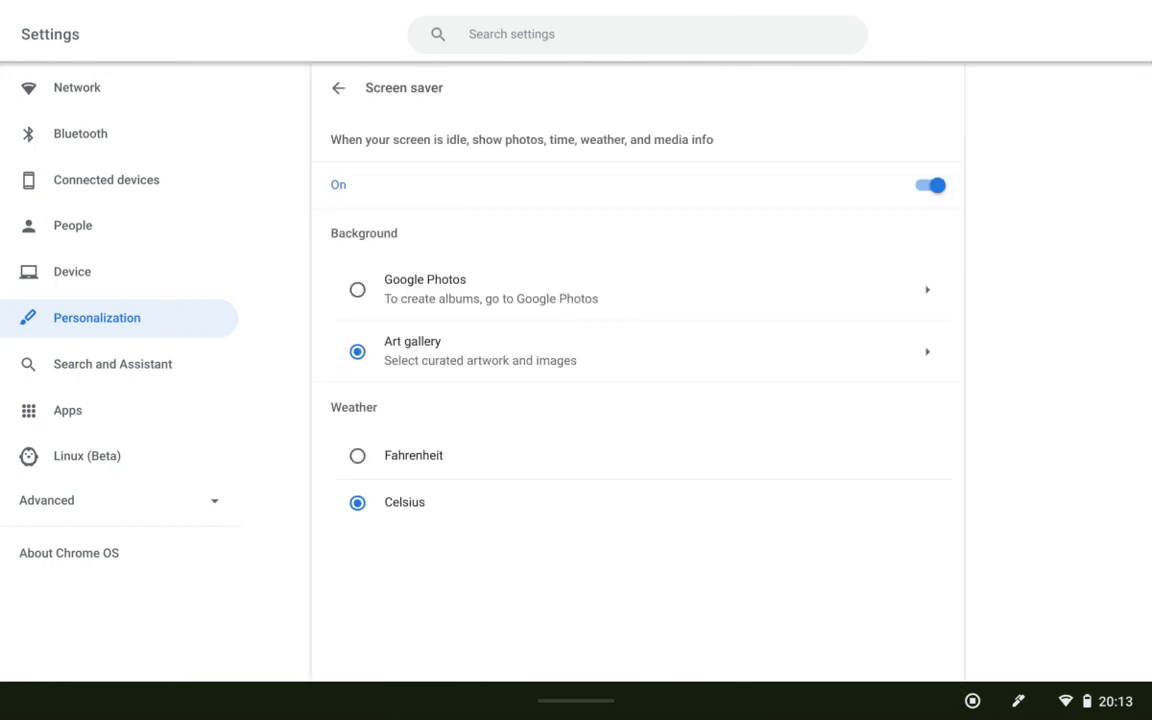
pyautogui.click(930, 185)
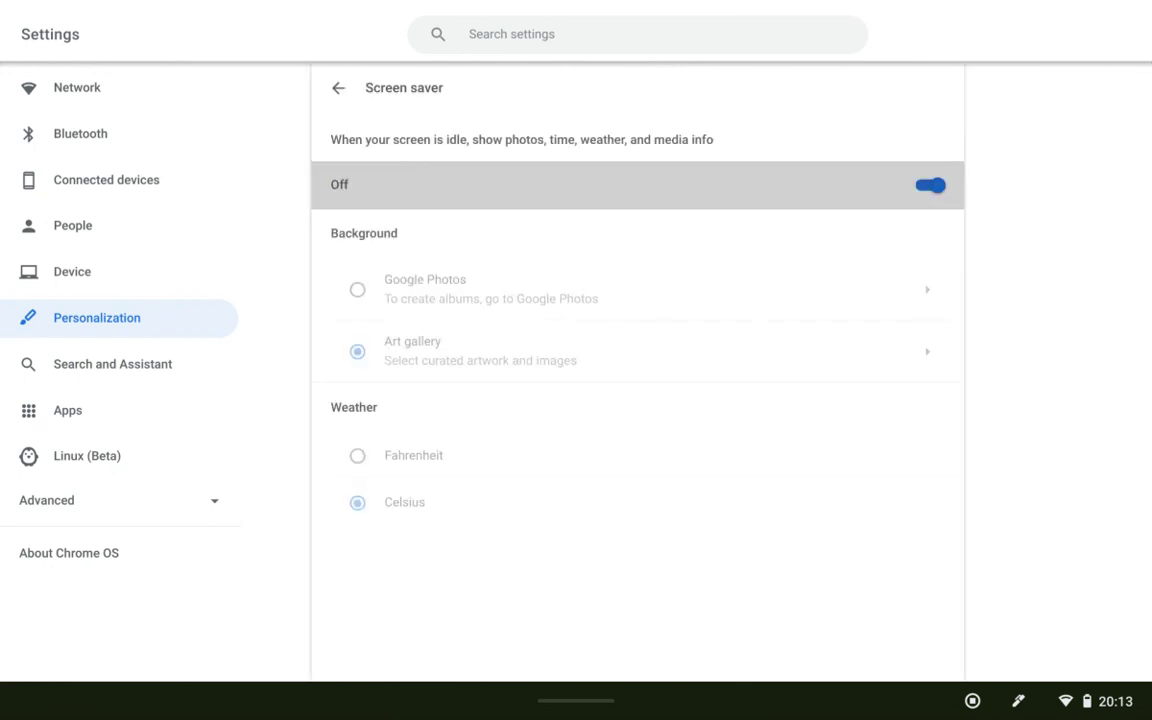
pyautogui.click(930, 185)
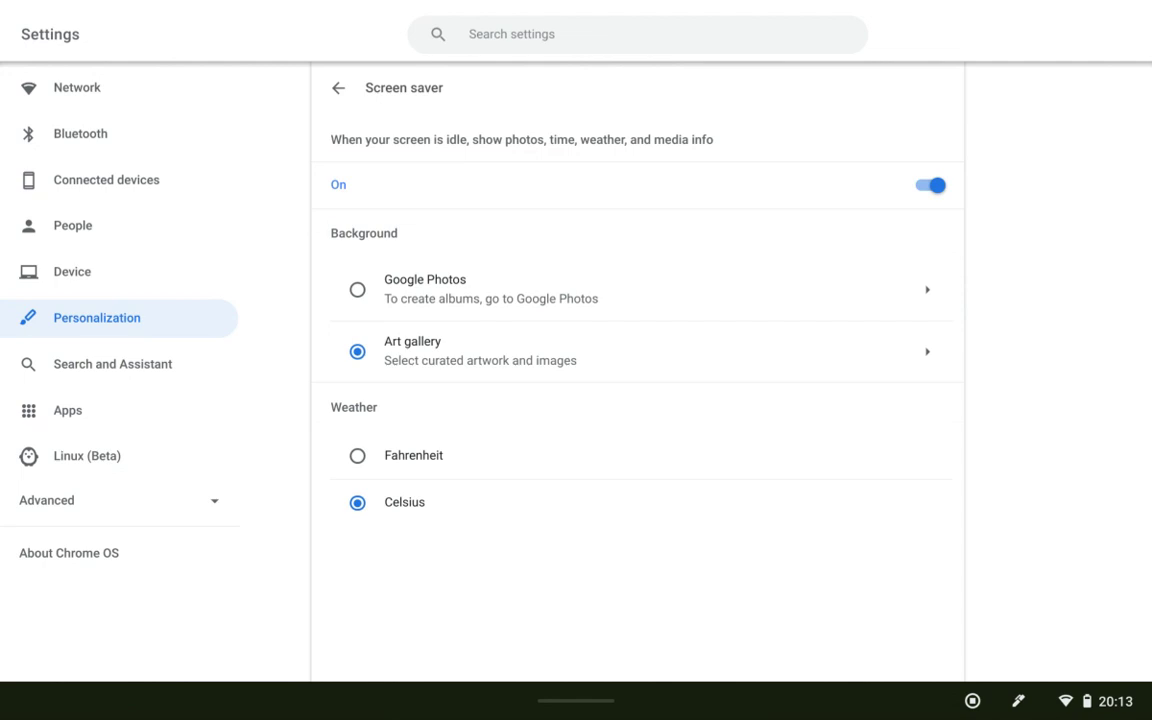
# - Add Featured photos to the Art gallery screen saver images alongside Earth and space
pyautogui.click(480, 351)
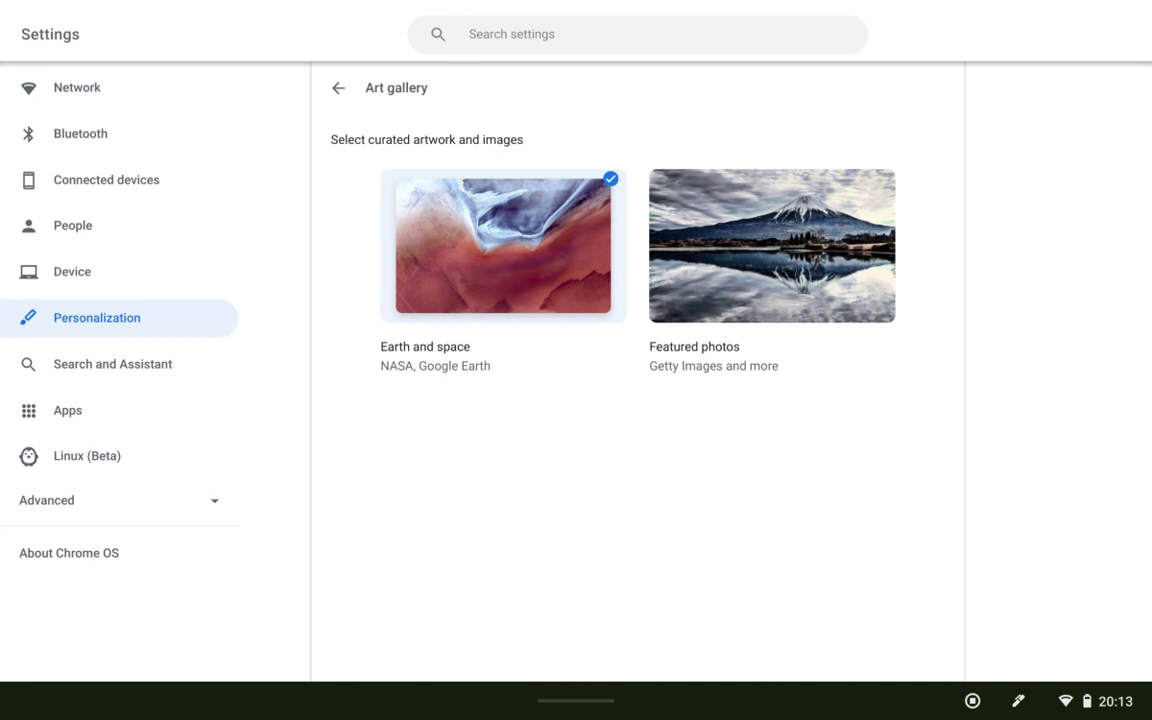
pyautogui.click(772, 250)
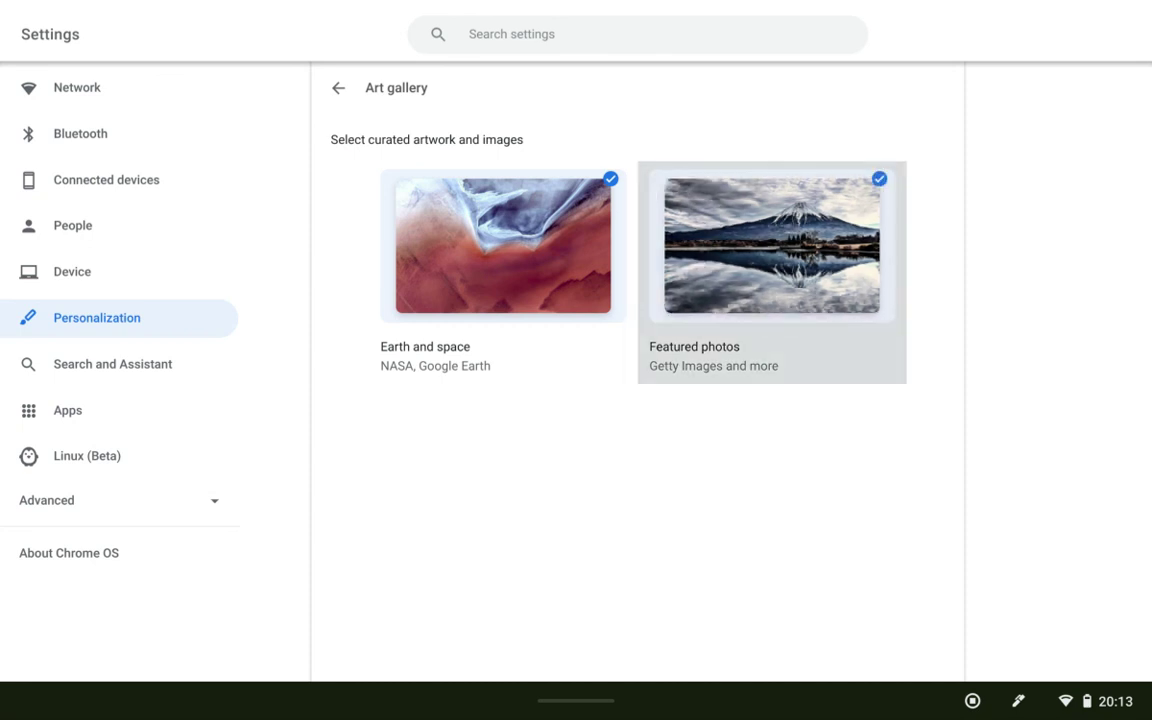
pyautogui.click(338, 88)
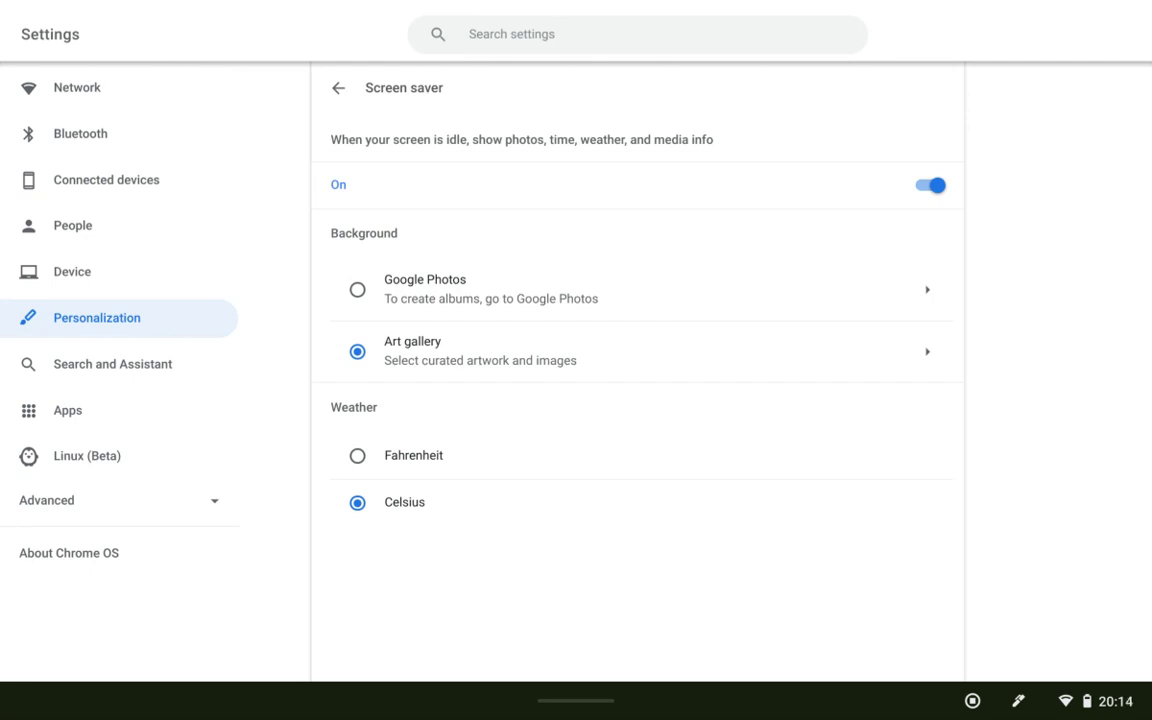
# - Go back from the Screen saver page to the main Personalization list with alt+Left
pyautogui.hotkey('alt', 'Left')
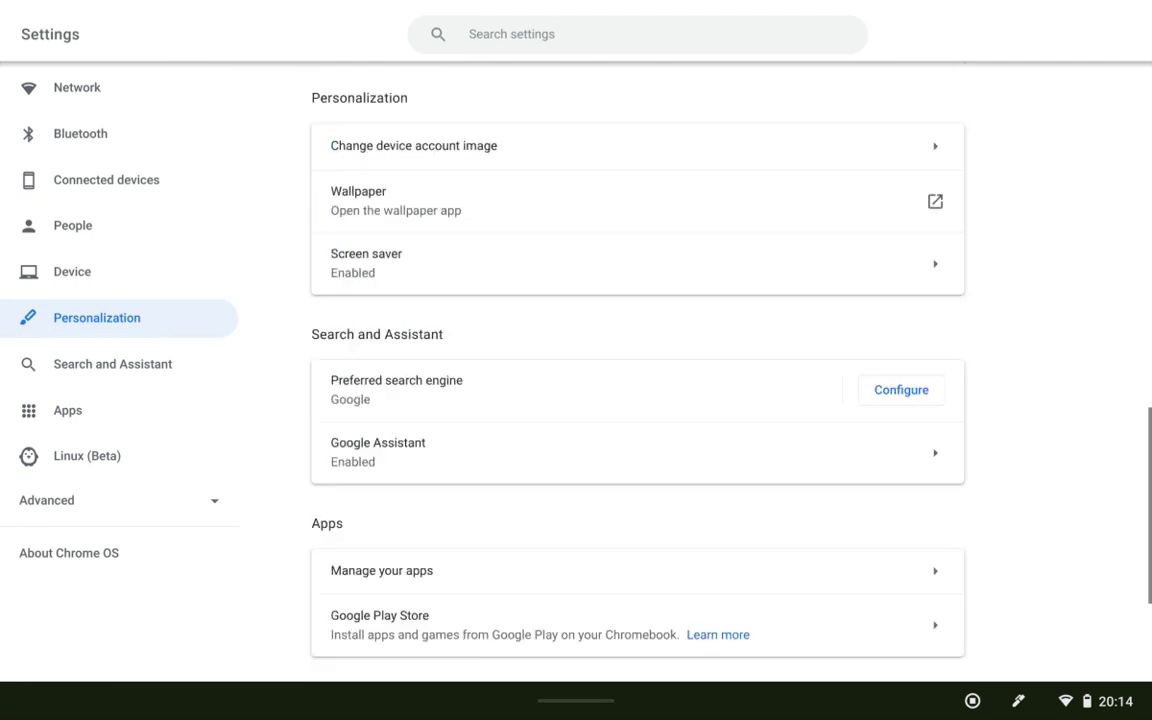